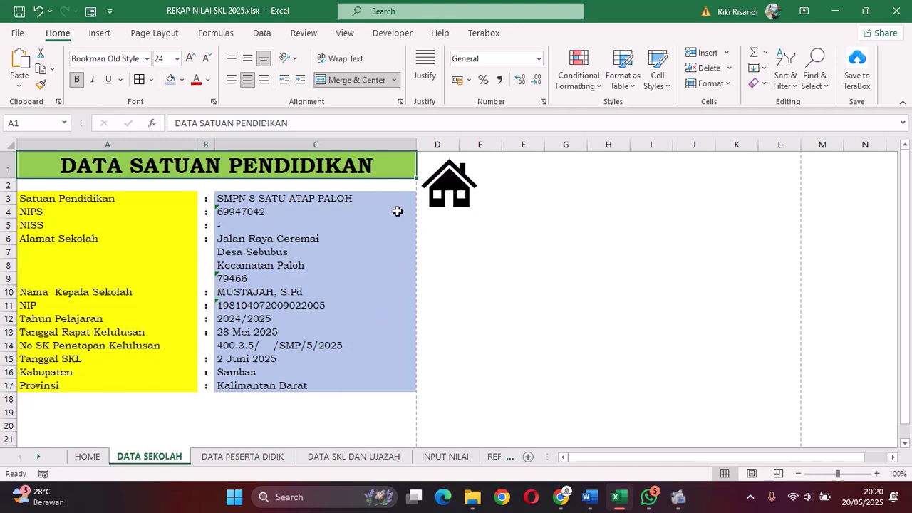
Go through the home menu to the student data sheet and look over its rows of student records
{"action": "left_click", "coordinate": [449, 189]}
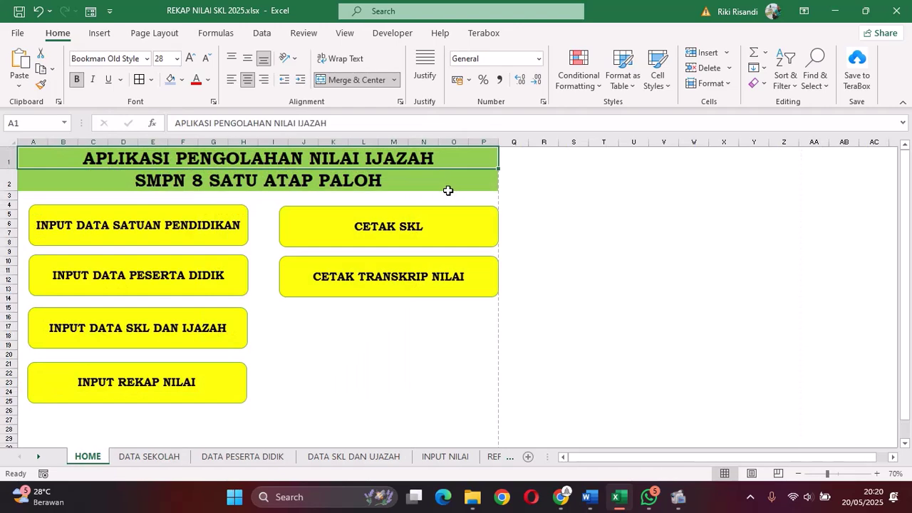
{"action": "left_click", "coordinate": [226, 285]}
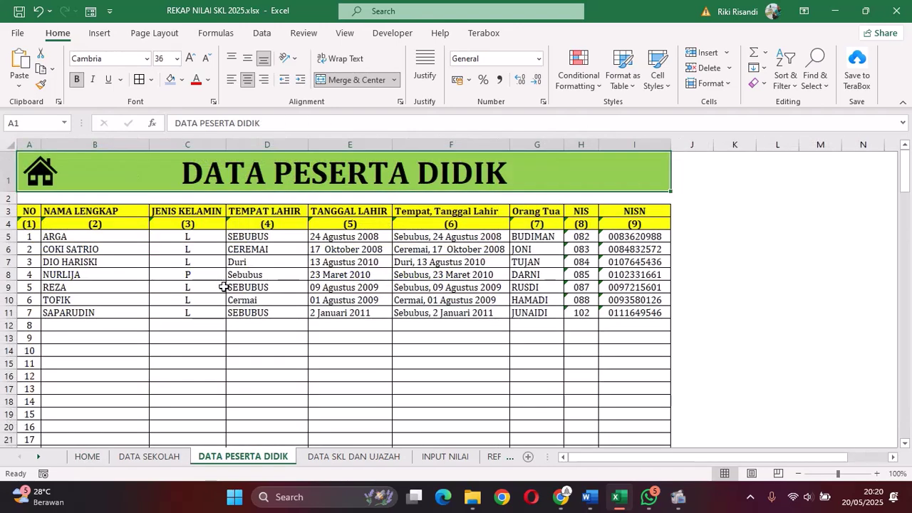
{"action": "scroll", "coordinate": [225, 386], "scroll_direction": "down", "scroll_amount": 6}
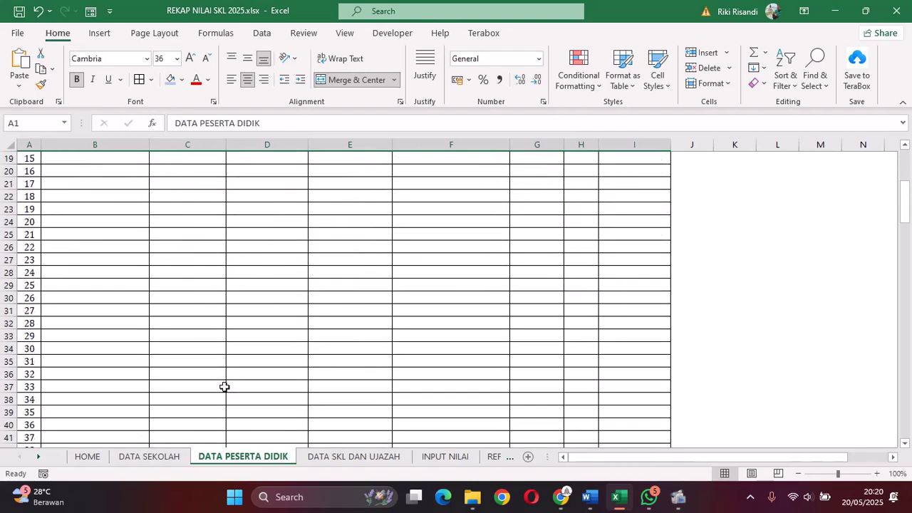
{"action": "scroll", "coordinate": [224, 386], "scroll_direction": "up", "scroll_amount": 6}
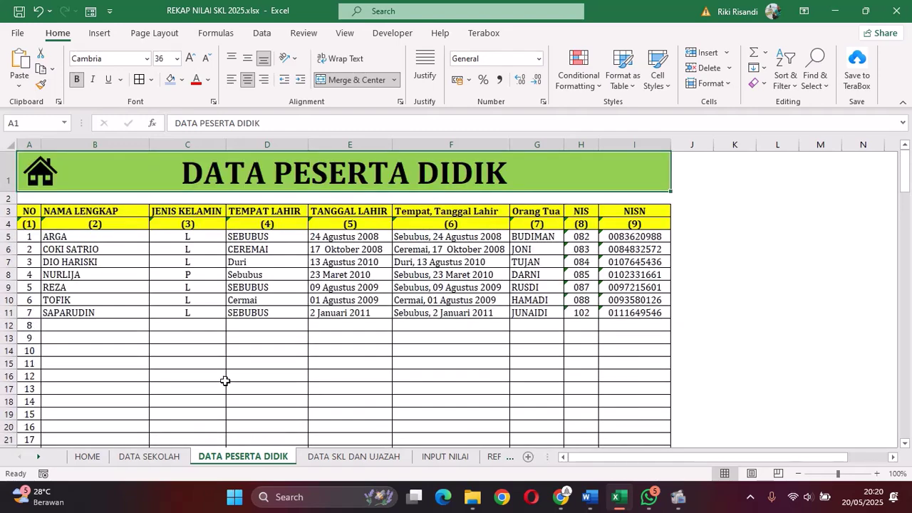
{"action": "scroll", "coordinate": [225, 381], "scroll_direction": "down", "scroll_amount": 11}
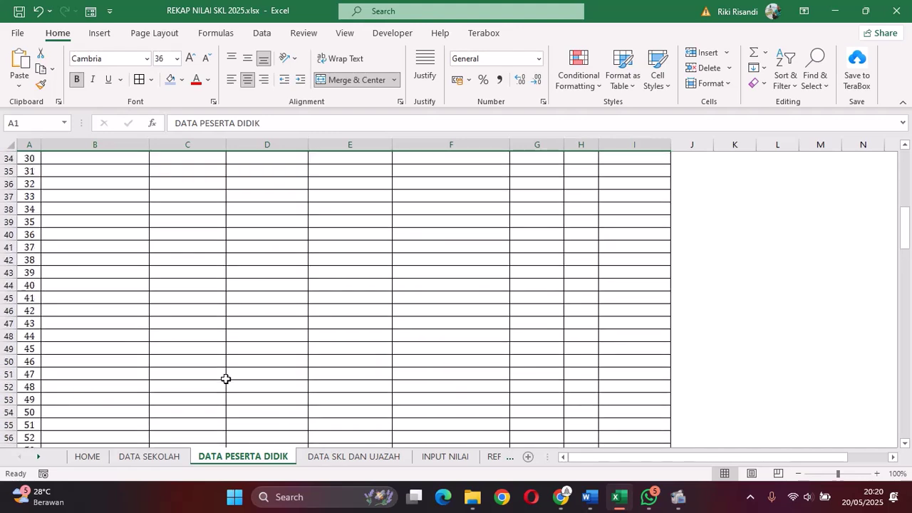
{"action": "scroll", "coordinate": [226, 376], "scroll_direction": "down", "scroll_amount": 6}
{"action": "scroll", "coordinate": [226, 375], "scroll_direction": "up", "scroll_amount": 13}
{"action": "scroll", "coordinate": [226, 375], "scroll_direction": "up", "scroll_amount": 4}
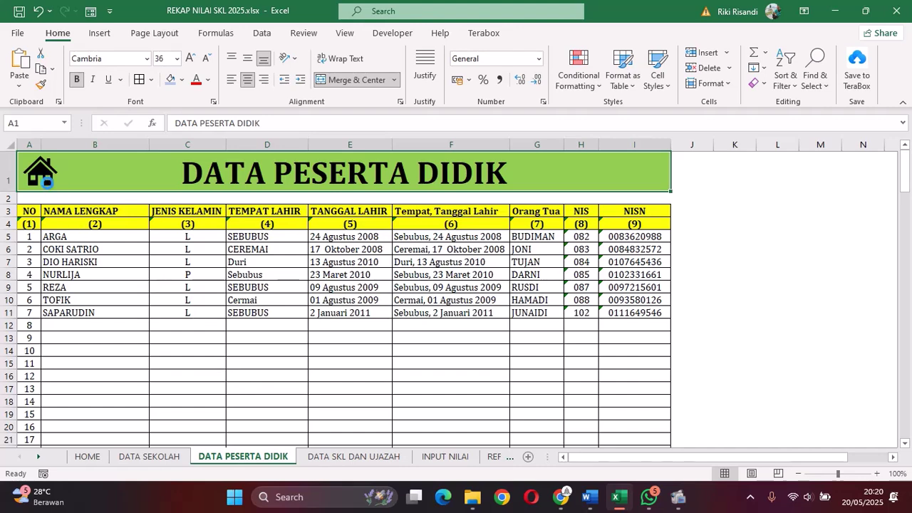
Return to the home menu, open the SKL and ijazah data sheet, and look over its numbering columns
{"action": "left_click", "coordinate": [45, 181]}
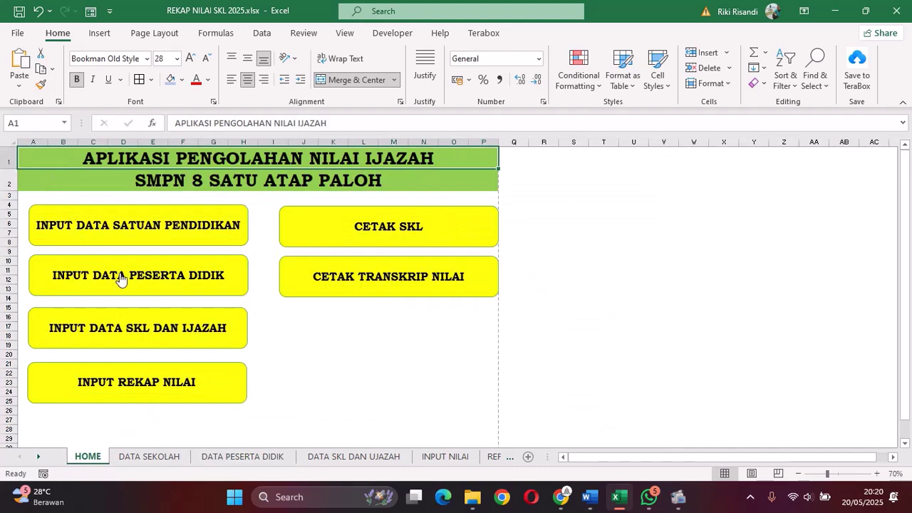
{"action": "left_click", "coordinate": [142, 333]}
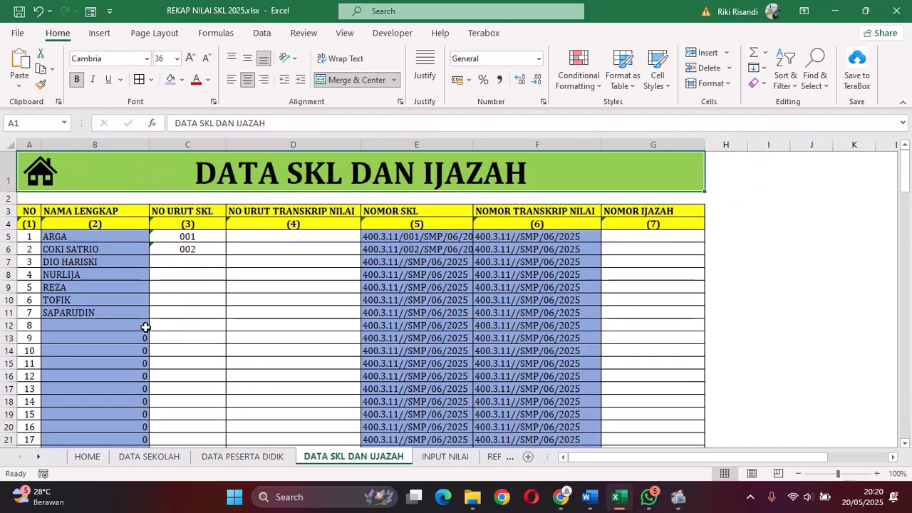
{"action": "scroll", "coordinate": [153, 324], "scroll_direction": "down", "scroll_amount": 3}
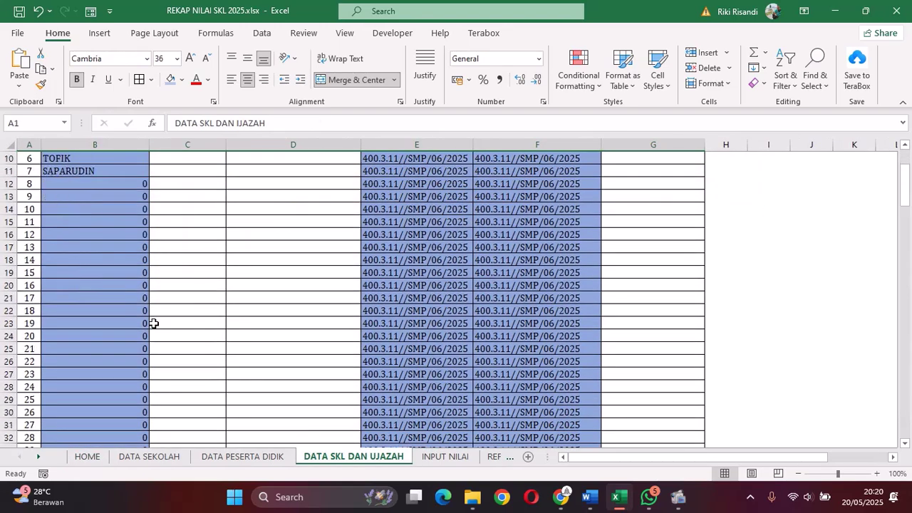
{"action": "scroll", "coordinate": [153, 324], "scroll_direction": "up", "scroll_amount": 3}
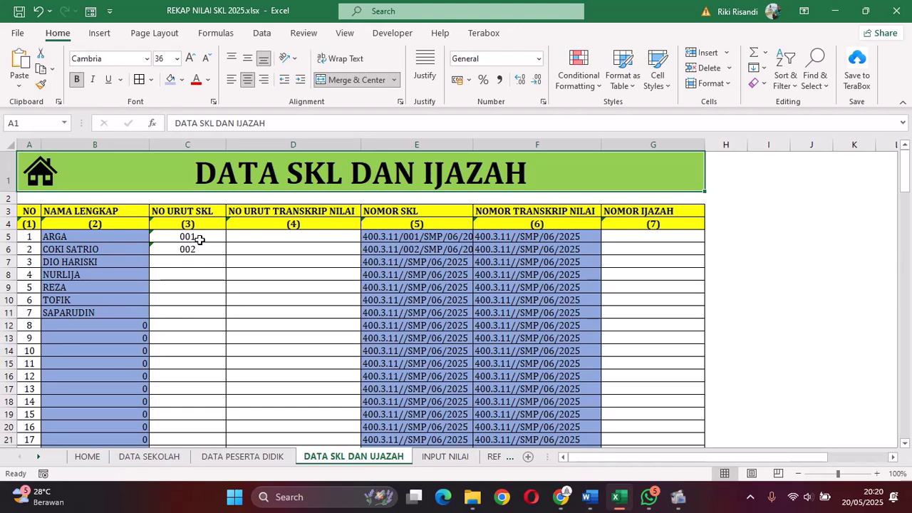
Clear the NO URUT SKL entries in cells C5 to C7
{"action": "left_click", "coordinate": [200, 241]}
{"action": "left_click", "coordinate": [202, 249]}
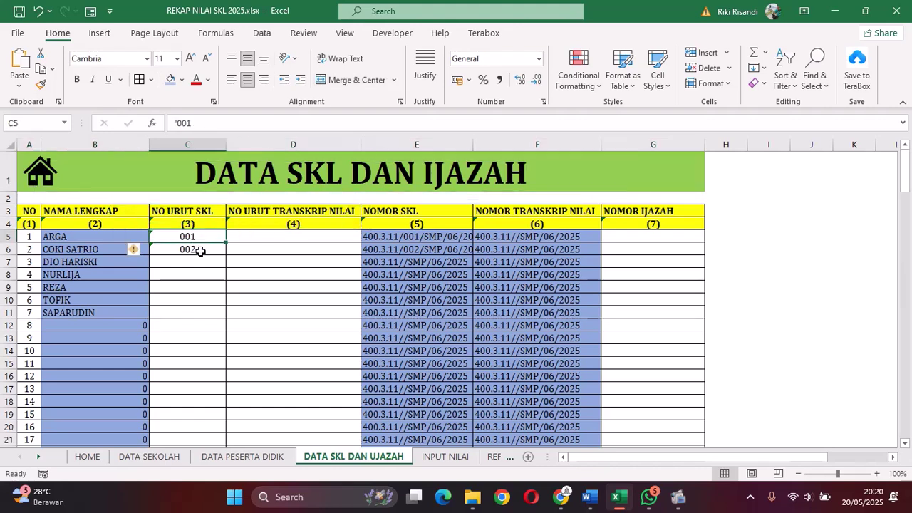
{"action": "left_click_drag", "start_coordinate": [212, 236], "coordinate": [209, 258]}
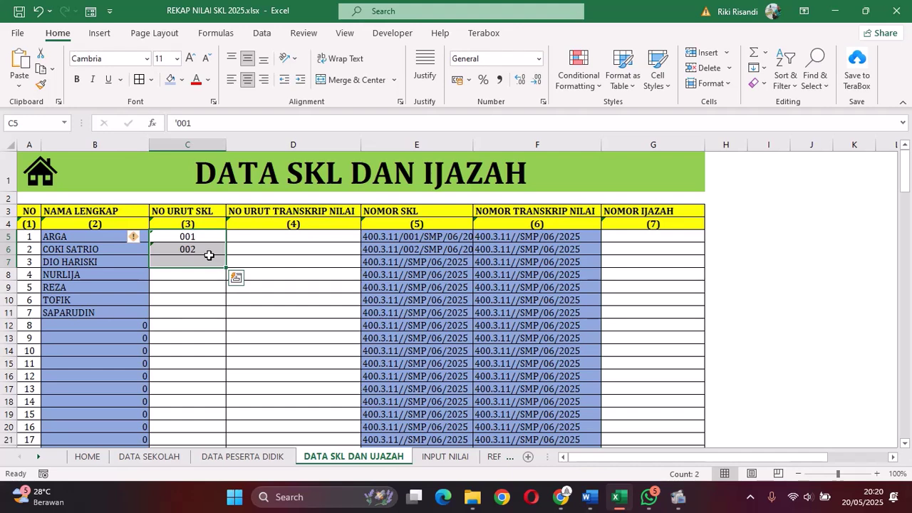
{"action": "key", "text": "Delete"}
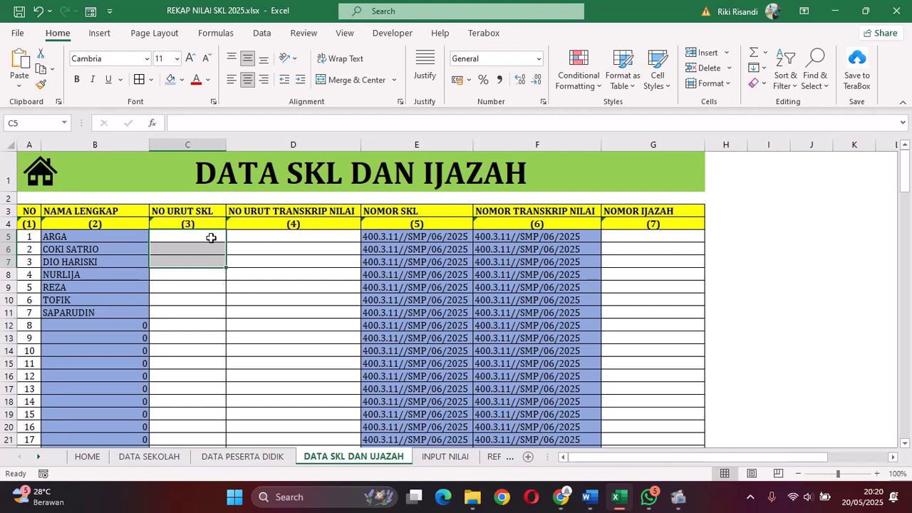
Enter the NO URUT SKL values as text for the first two students: 001 in C5 and 002 in C6
{"action": "left_click", "coordinate": [214, 241]}
{"action": "left_click", "coordinate": [312, 239]}
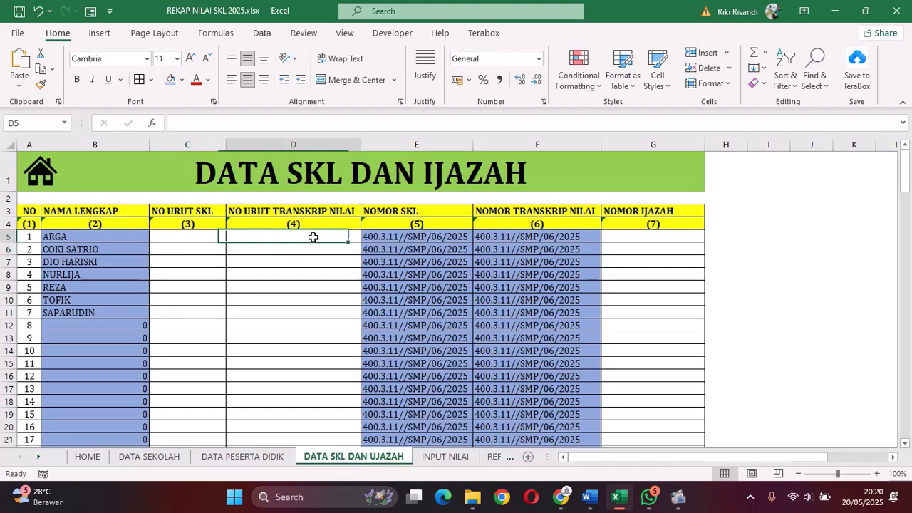
{"action": "left_click", "coordinate": [199, 244]}
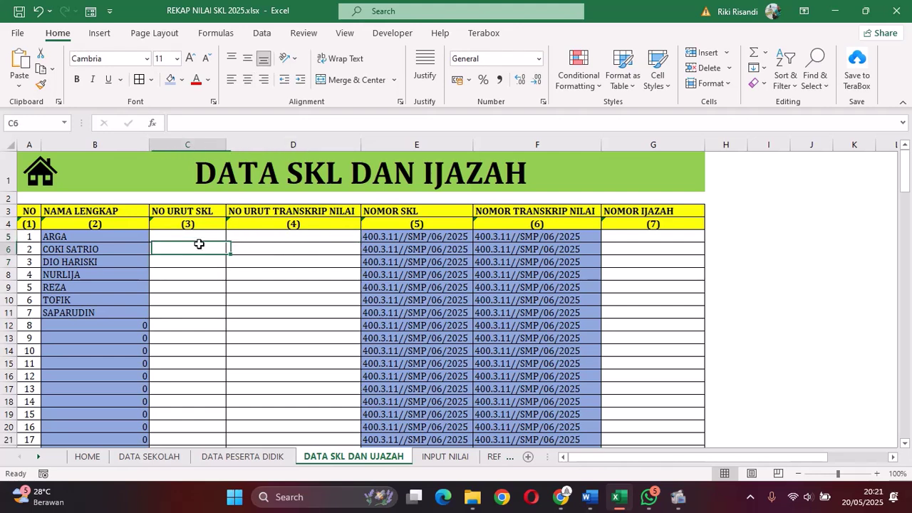
{"action": "left_click", "coordinate": [204, 235]}
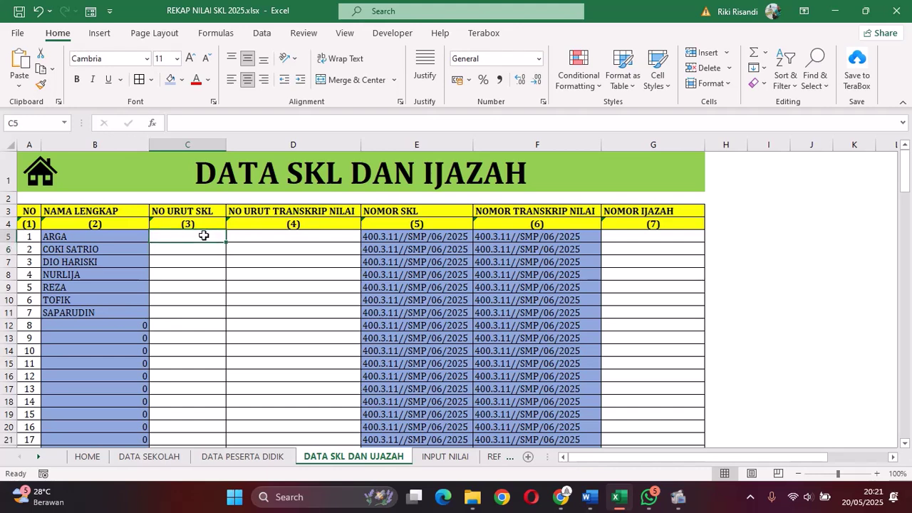
{"action": "type", "text": "'001"}
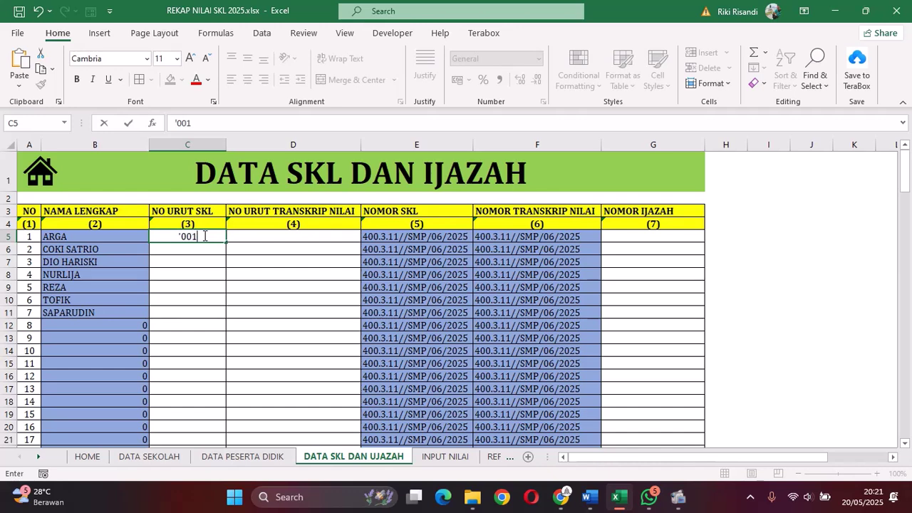
{"action": "key", "text": "Return"}
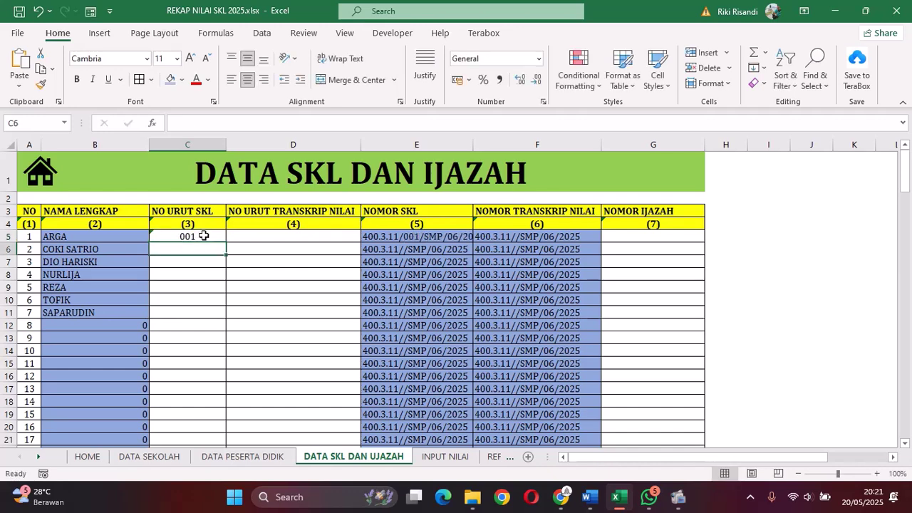
{"action": "type", "text": "'002"}
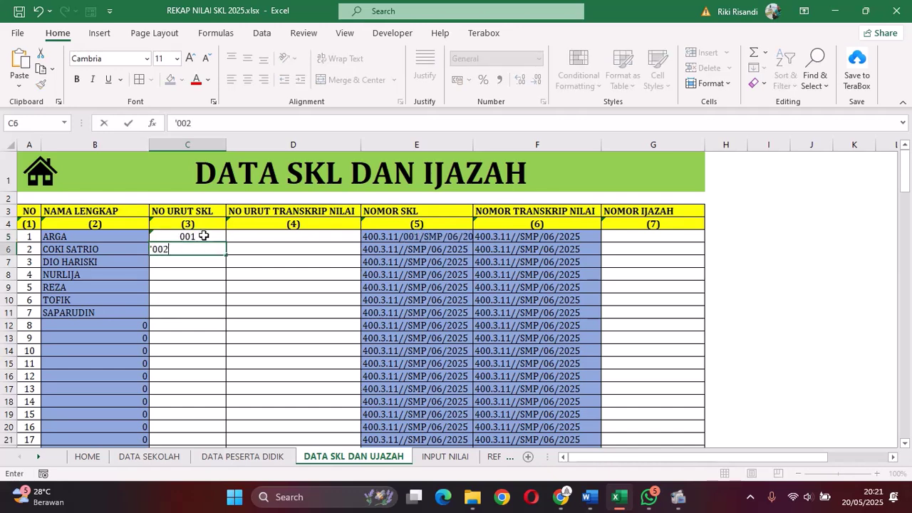
{"action": "key", "text": "Return"}
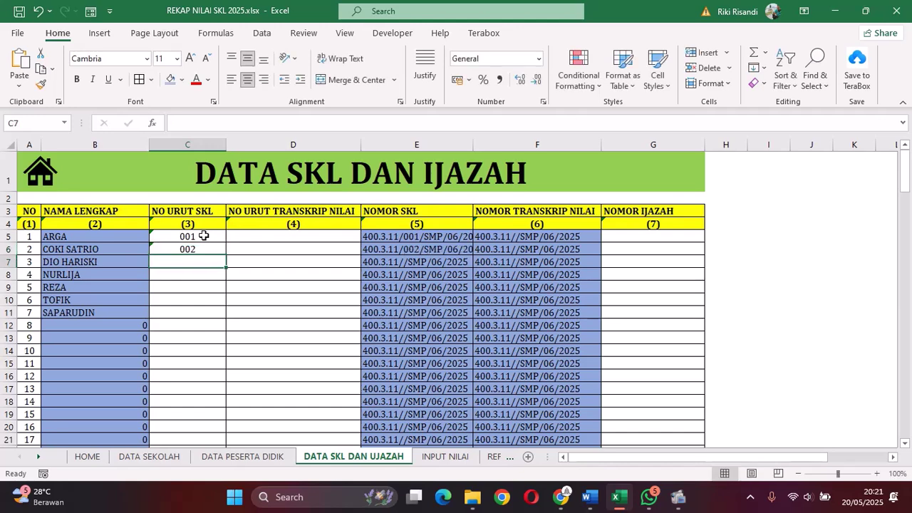
Enter the NO URUT TRANSKRIP NILAI values as text for the first two students: 005 in D5 and 006 in D6
{"action": "key", "text": "Up"}
{"action": "key", "text": "Right"}
{"action": "key", "text": "Right"}
{"action": "key", "text": "Up"}
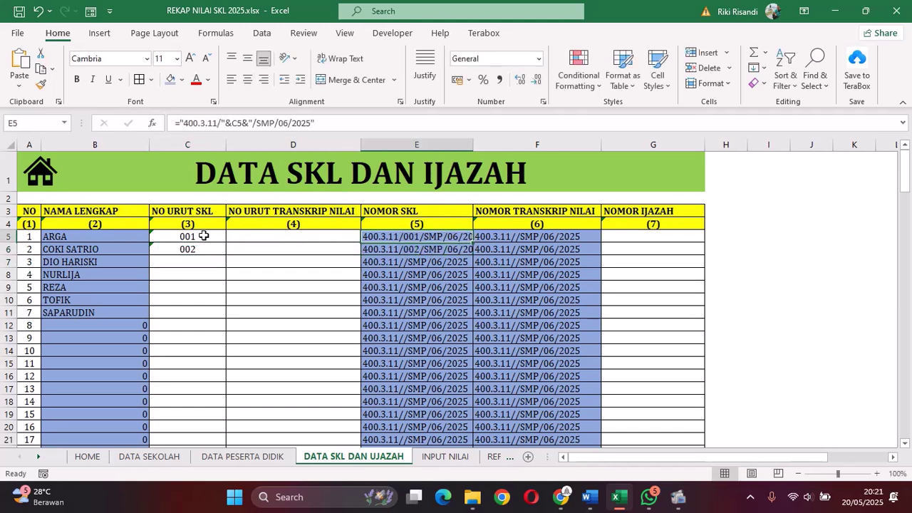
{"action": "key", "text": "Left"}
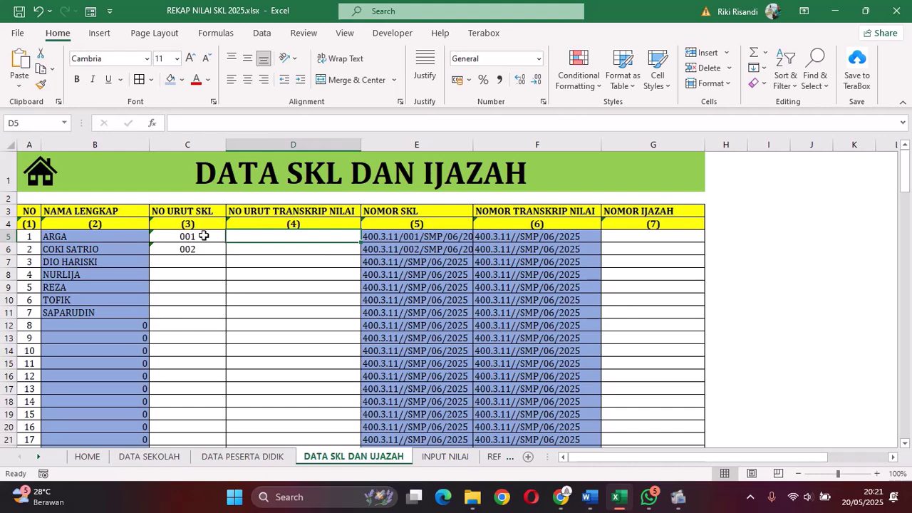
{"action": "type", "text": "'005"}
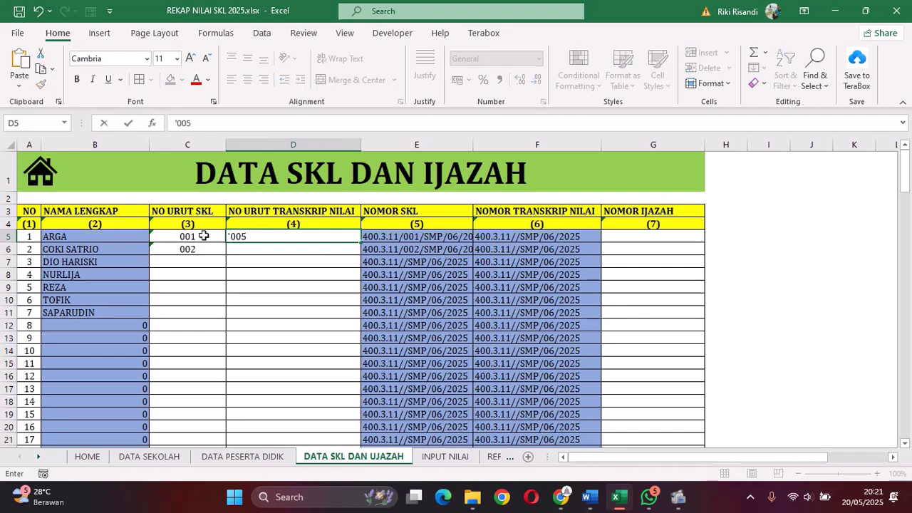
{"action": "key", "text": "Return"}
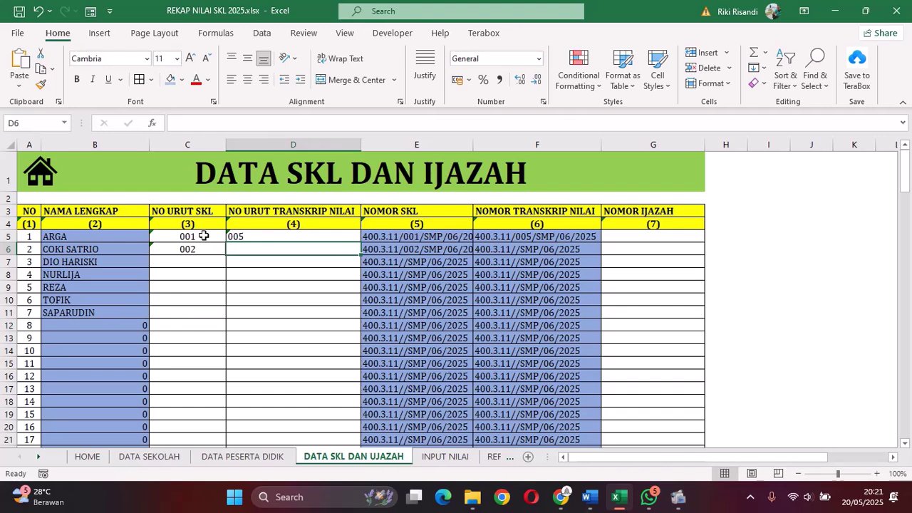
{"action": "type", "text": "'006"}
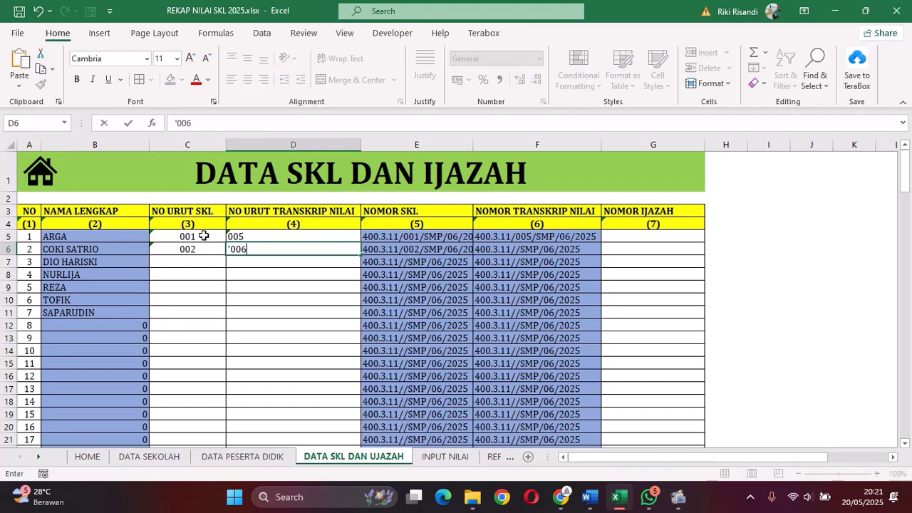
{"action": "key", "text": "Return"}
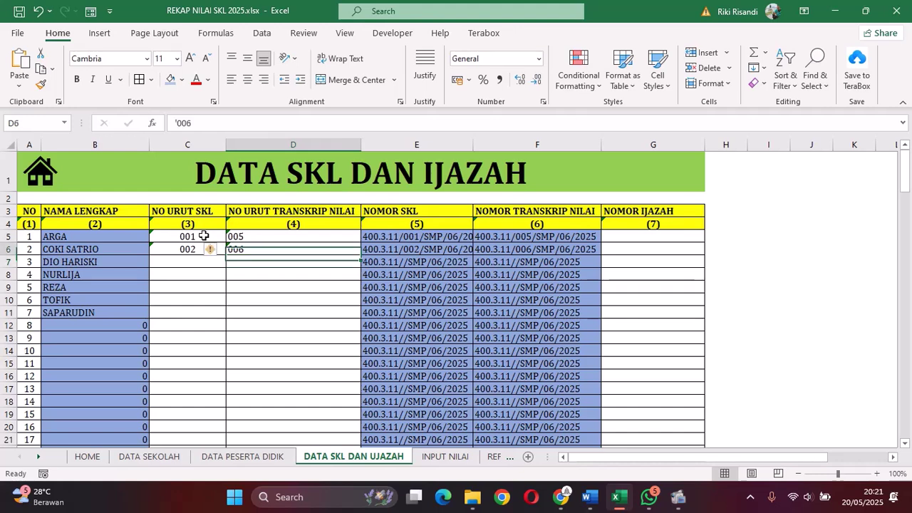
Examine the NOMOR IJAZAH cells for the listed students, from G5 down to G11
{"action": "key", "text": "Right"}
{"action": "key", "text": "Right"}
{"action": "key", "text": "Right"}
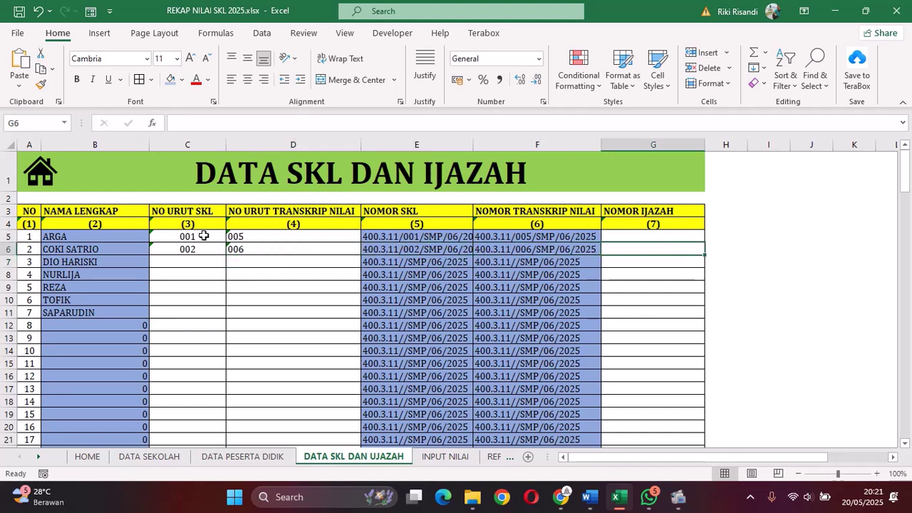
{"action": "key", "text": "Up"}
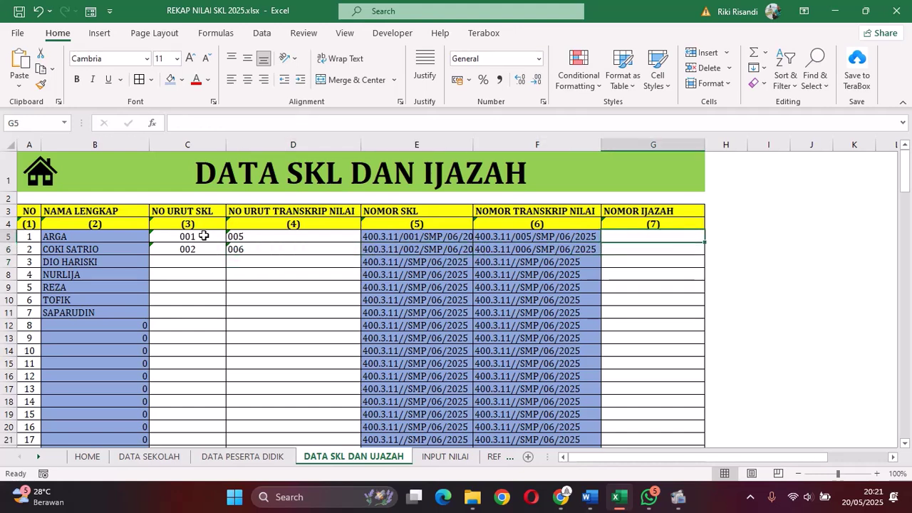
{"action": "key", "text": "Down"}
{"action": "key", "text": "Down"}
{"action": "key", "text": "Down"}
{"action": "key", "text": "Down"}
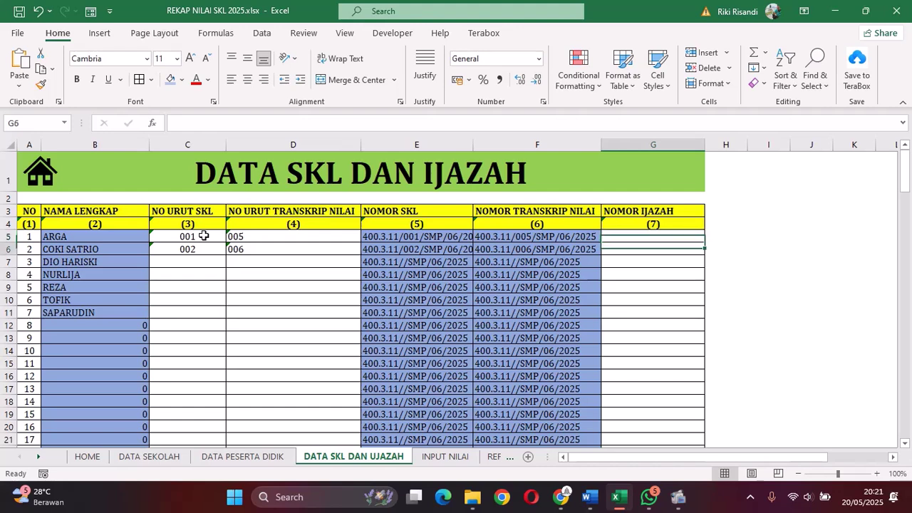
{"action": "key", "text": "Down"}
{"action": "key", "text": "Down"}
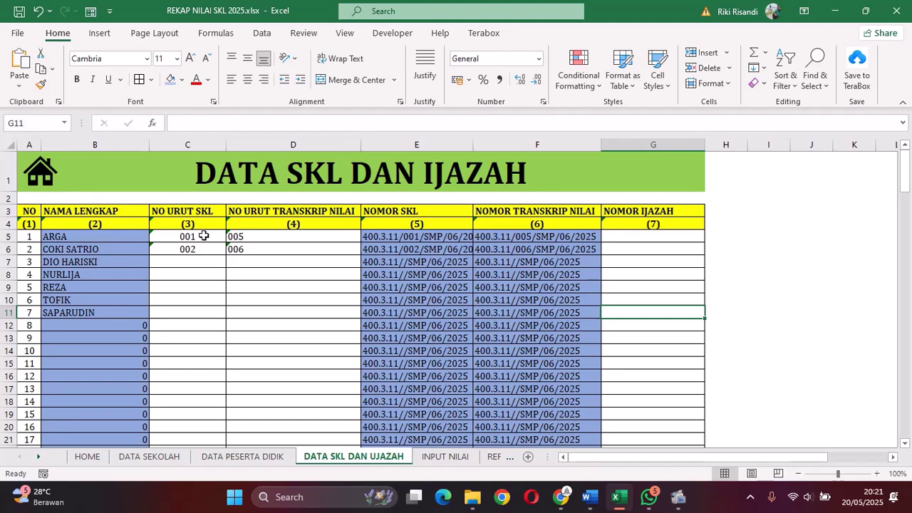
Open INPUT REKAP NILAI from the home menu and view the grade recaps for Kelas 7 Semester 1 and Semester 2
{"action": "left_click", "coordinate": [34, 182]}
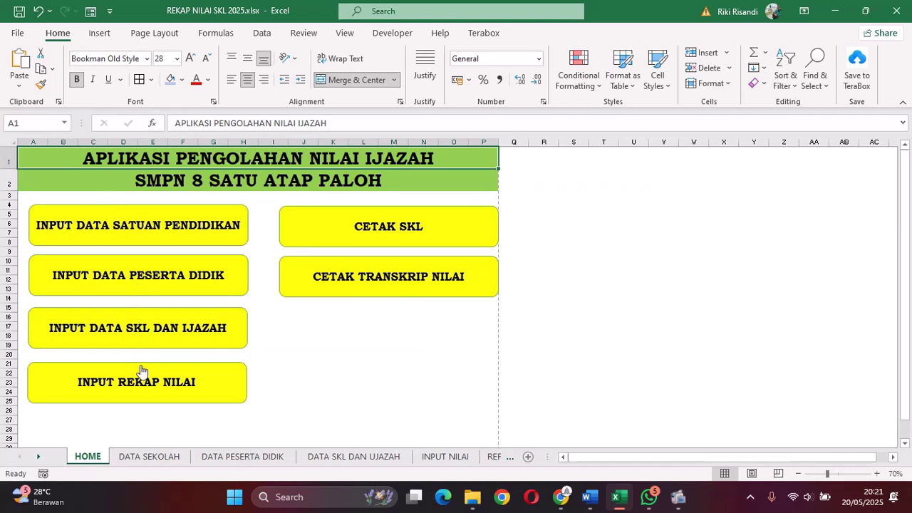
{"action": "left_click", "coordinate": [141, 386]}
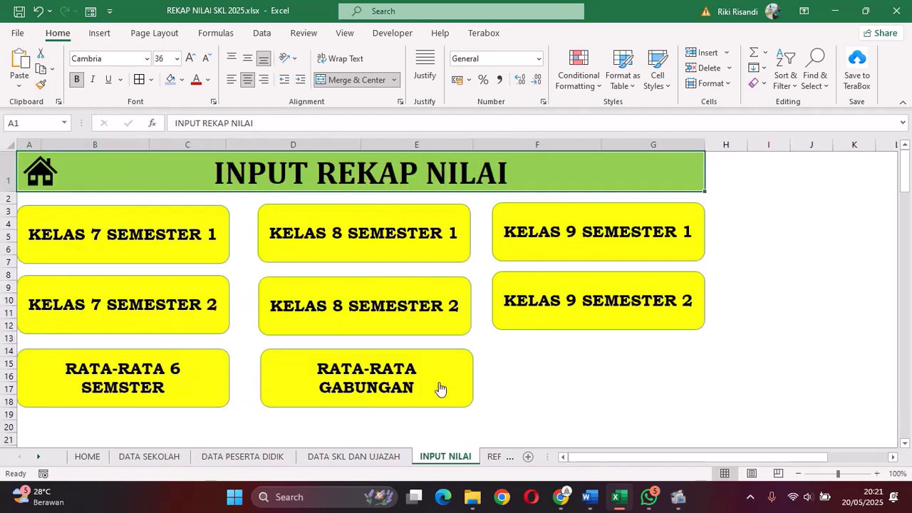
{"action": "left_click", "coordinate": [193, 244]}
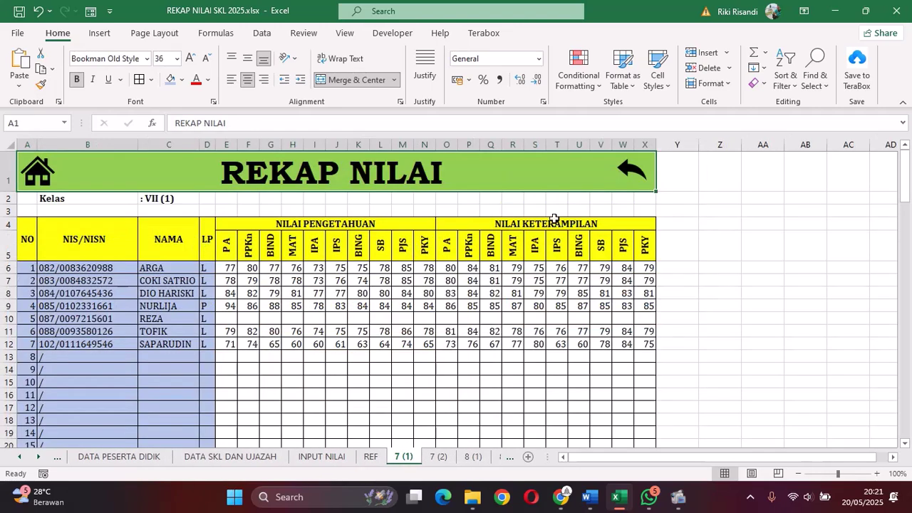
{"action": "left_click", "coordinate": [630, 171]}
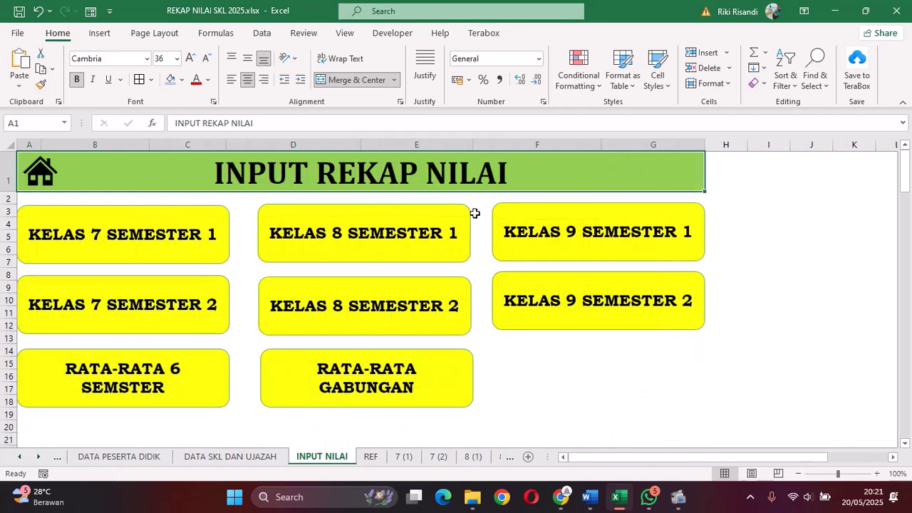
{"action": "left_click", "coordinate": [216, 305]}
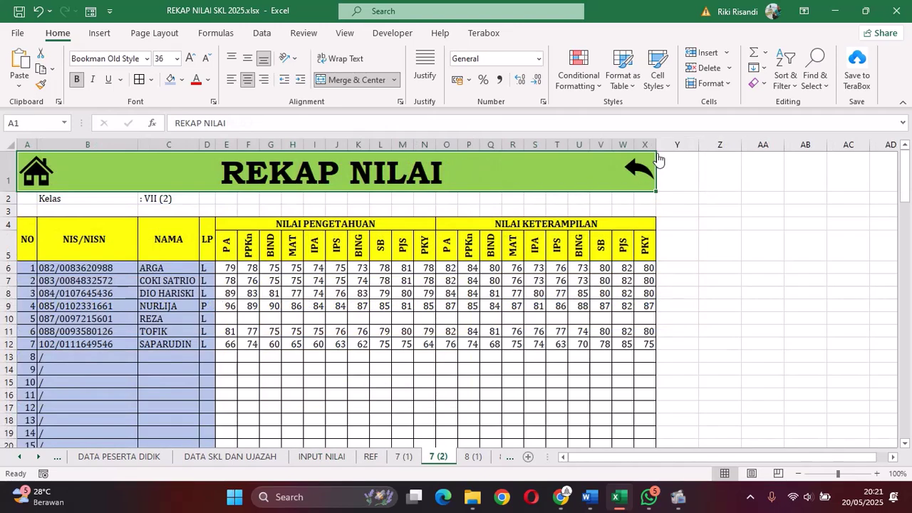
Return to the INPUT REKAP NILAI menu and view the grade recaps for Kelas 8 Semester 1 and Semester 2
{"action": "left_click", "coordinate": [650, 176]}
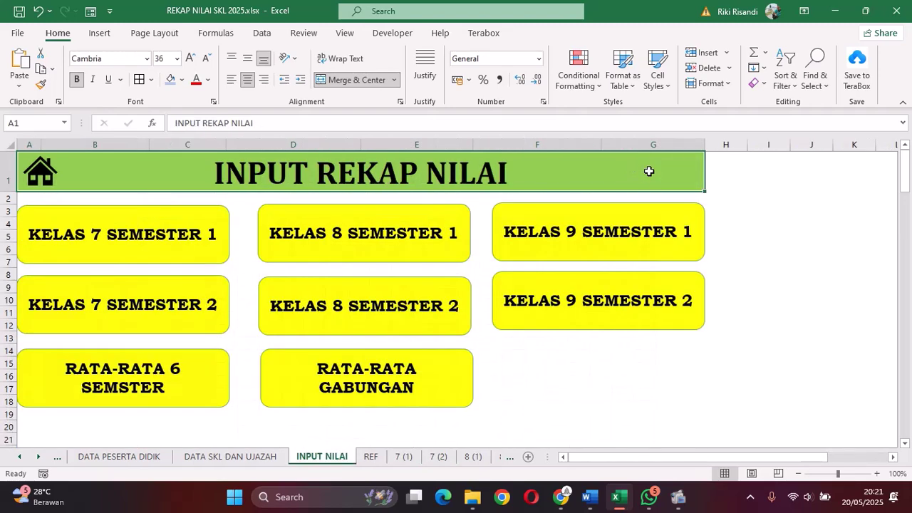
{"action": "left_click", "coordinate": [430, 240]}
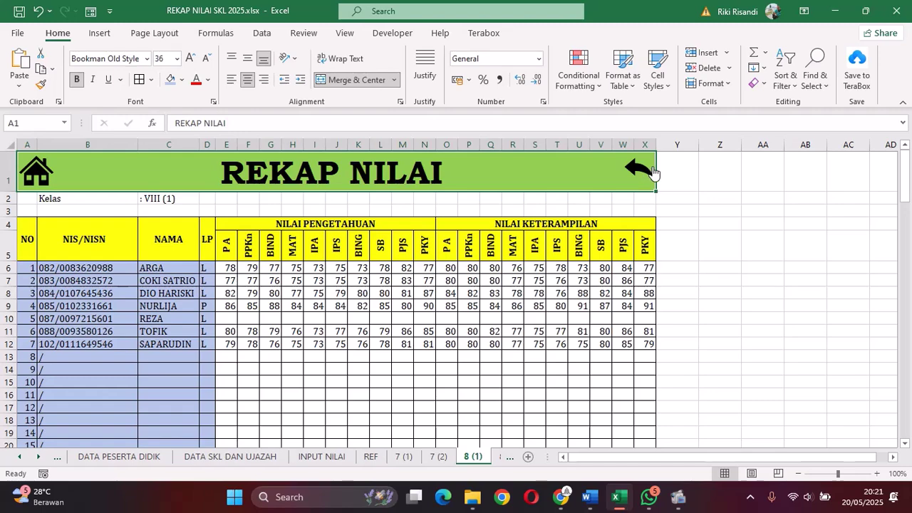
{"action": "left_click", "coordinate": [647, 174]}
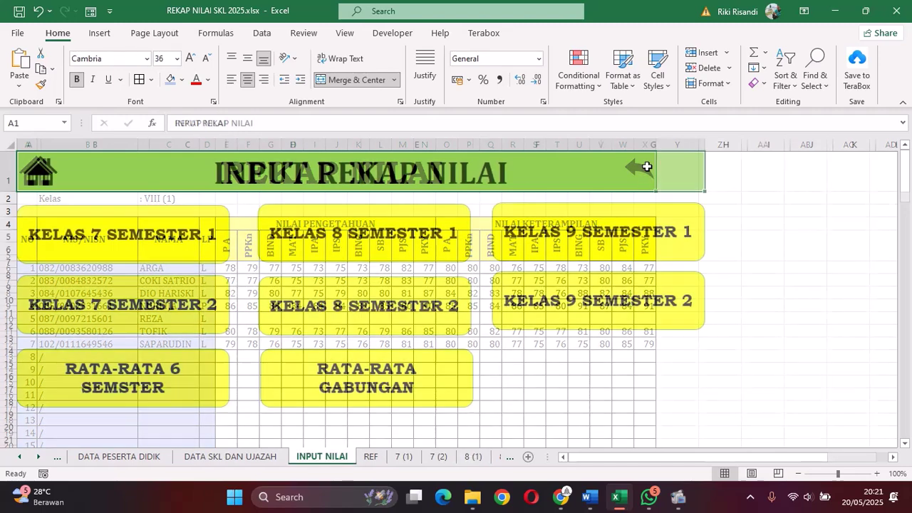
{"action": "left_click", "coordinate": [412, 308]}
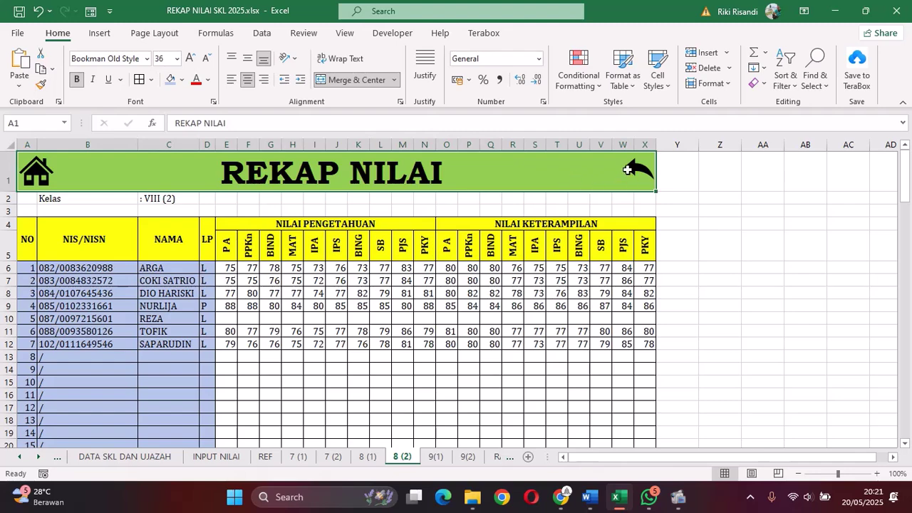
View the grade recaps for Kelas 9 Semester 1 and Semester 2 from the INPUT REKAP NILAI menu
{"action": "left_click", "coordinate": [629, 175]}
{"action": "left_click", "coordinate": [630, 233]}
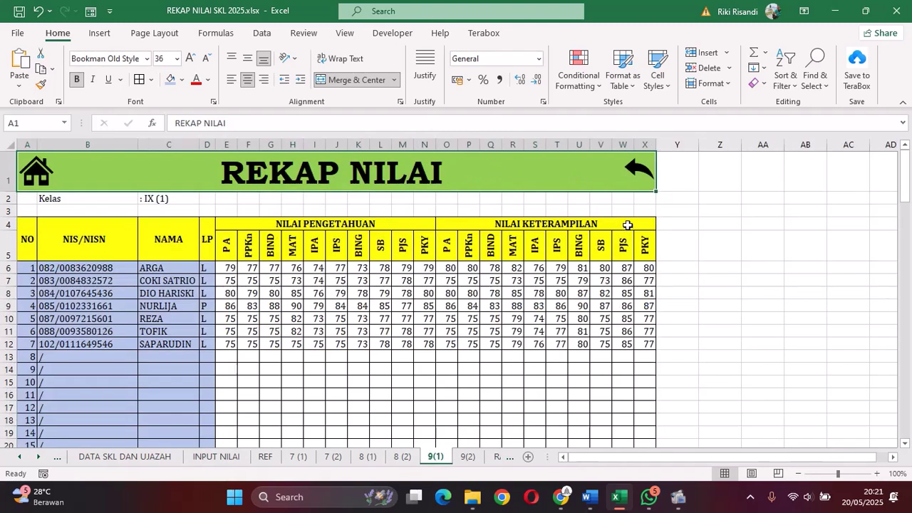
{"action": "left_click", "coordinate": [638, 171]}
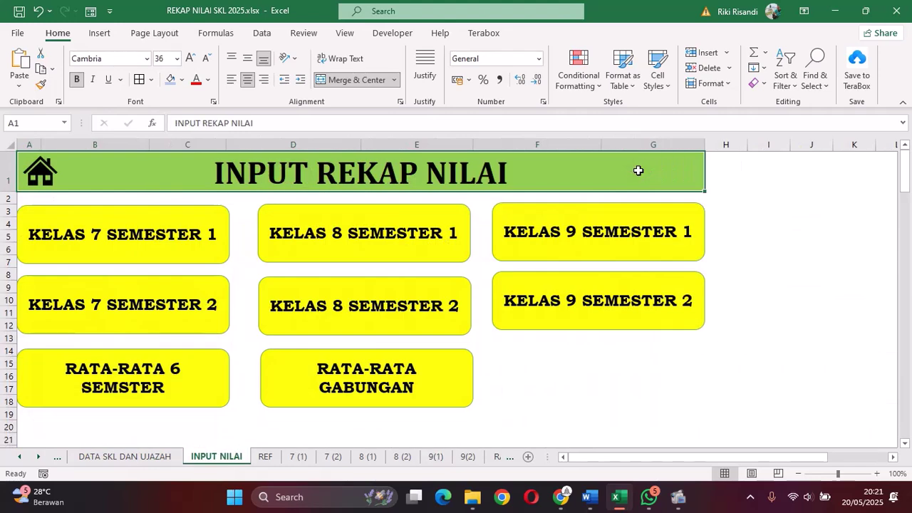
{"action": "left_click", "coordinate": [636, 304]}
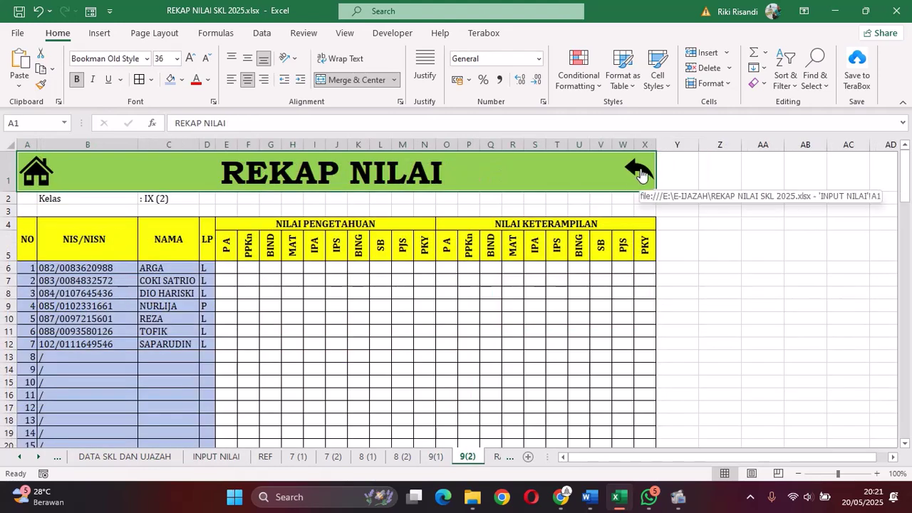
View the six-semester average and combined average (RATA-RATA GABUNGAN) sheets, and return to the INPUT REKAP NILAI menu
{"action": "left_click", "coordinate": [638, 171]}
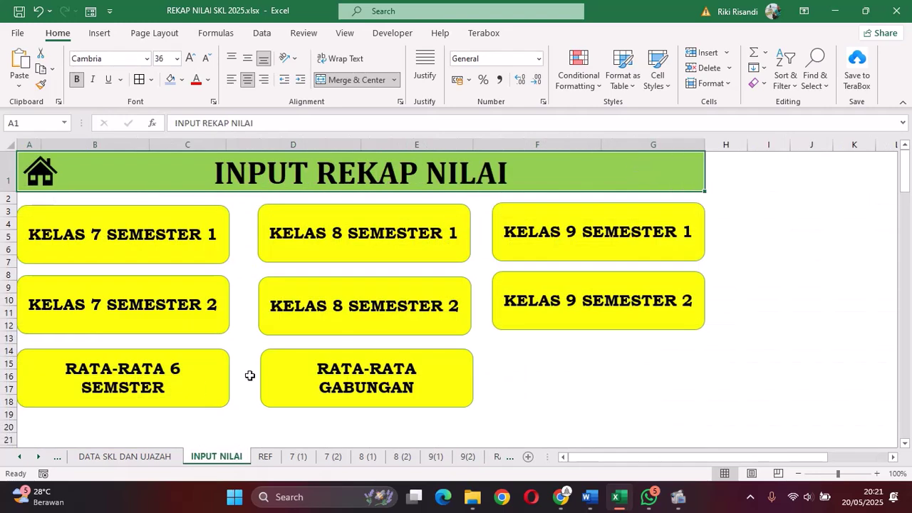
{"action": "left_click", "coordinate": [176, 371]}
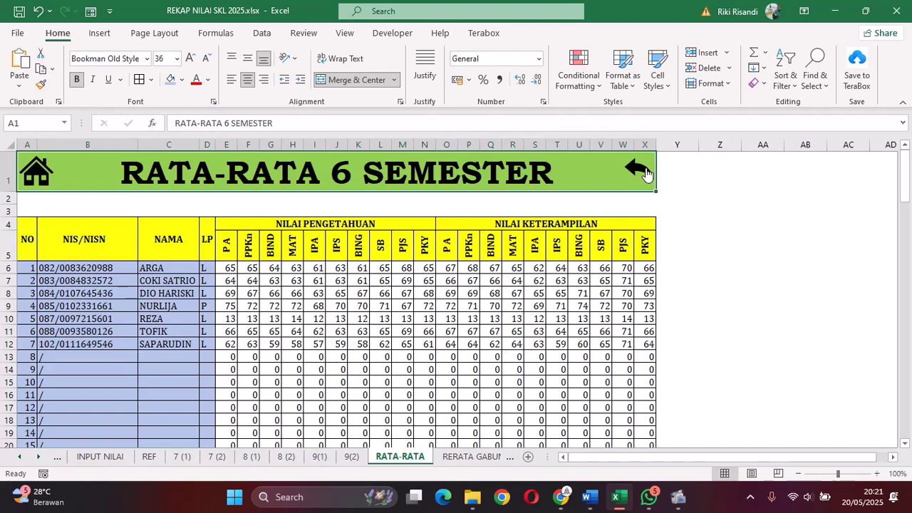
{"action": "left_click", "coordinate": [644, 173]}
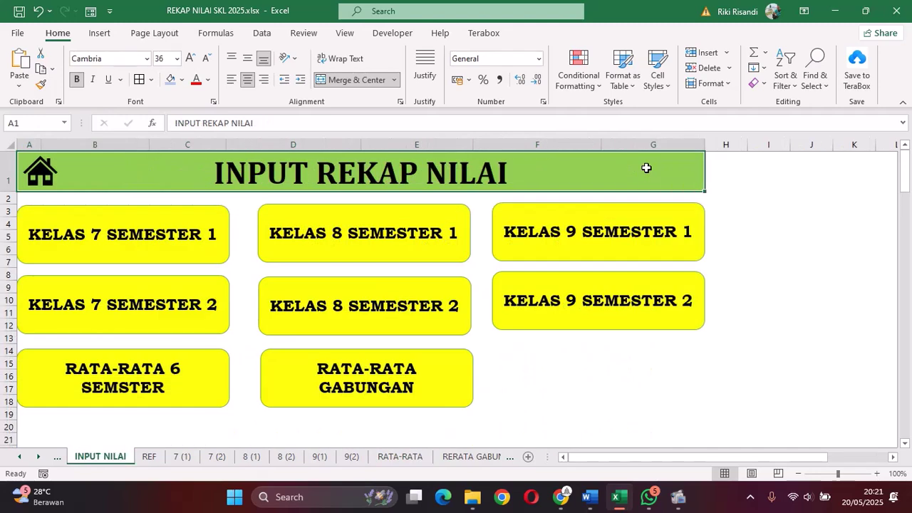
{"action": "left_click", "coordinate": [316, 383]}
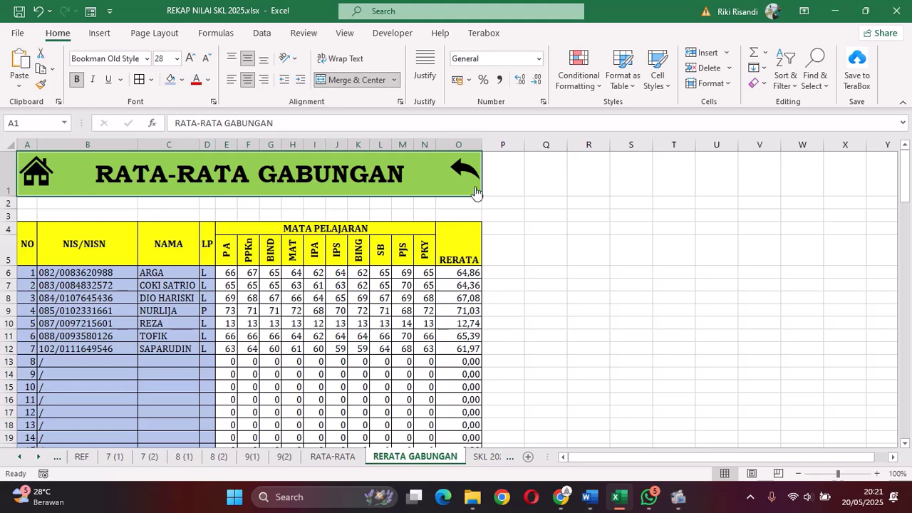
{"action": "left_click", "coordinate": [476, 177]}
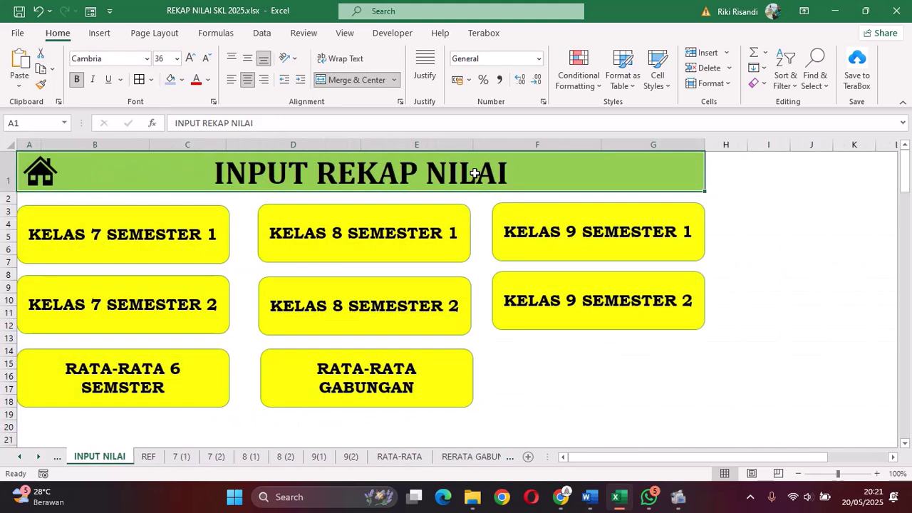
Open CETAK SKL from the home menu and review the full graduation letter down to its signature block
{"action": "left_click", "coordinate": [43, 176]}
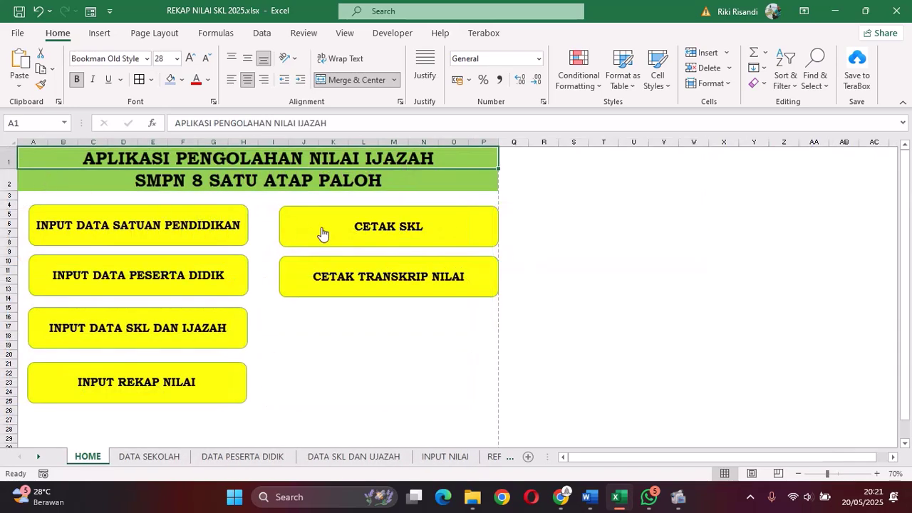
{"action": "left_click", "coordinate": [327, 229]}
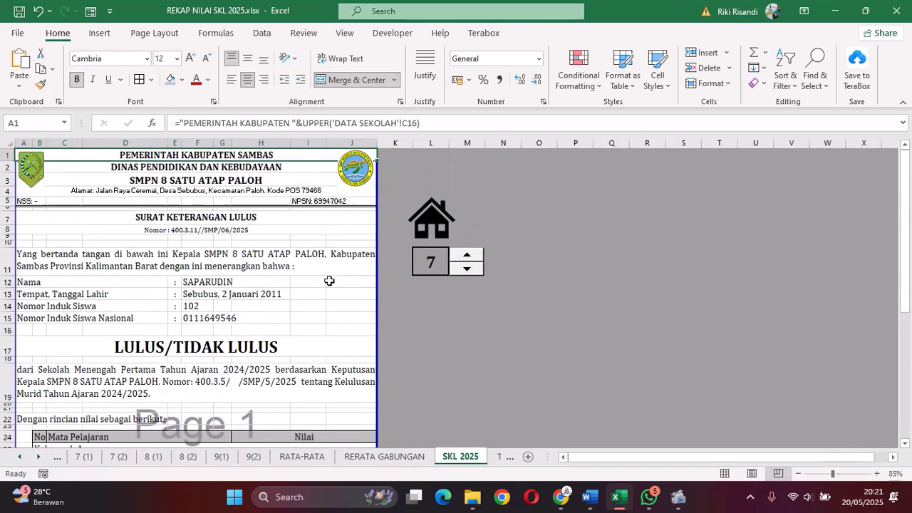
{"action": "scroll", "coordinate": [333, 305], "scroll_direction": "down", "scroll_amount": 7}
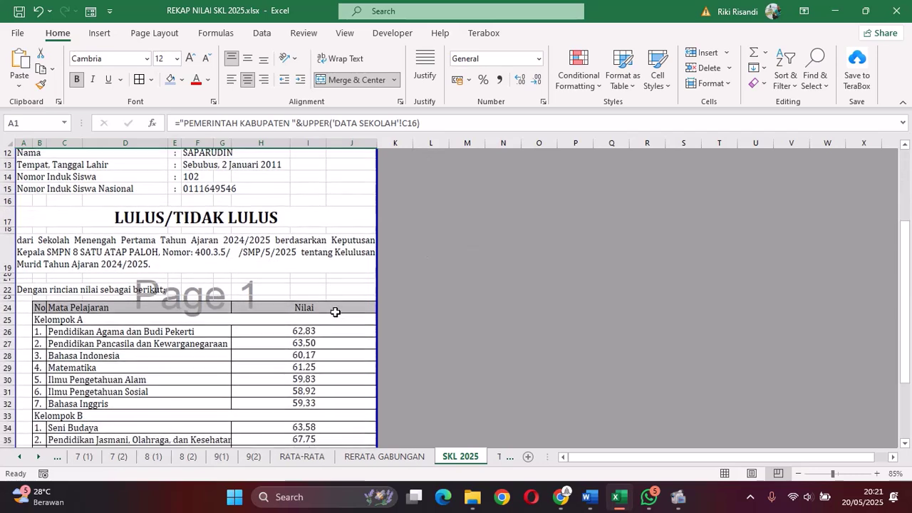
{"action": "scroll", "coordinate": [335, 314], "scroll_direction": "down", "scroll_amount": 6}
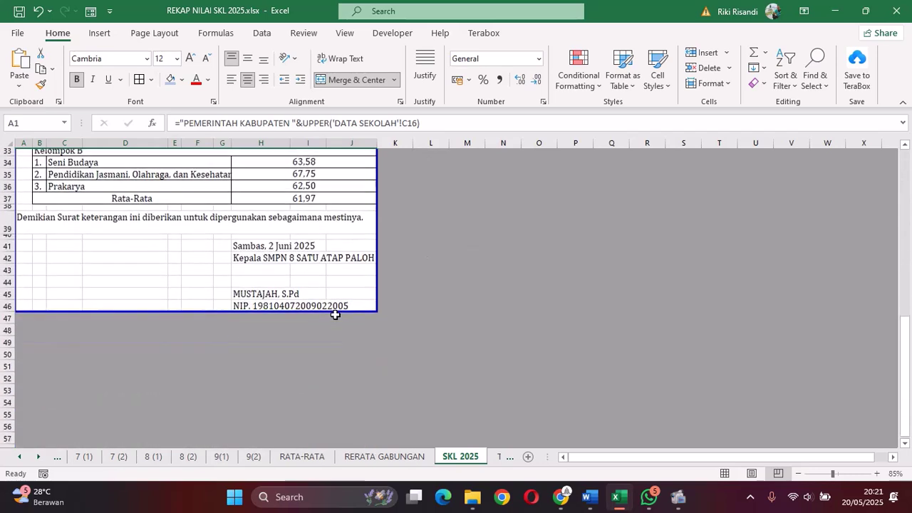
{"action": "scroll", "coordinate": [336, 314], "scroll_direction": "up", "scroll_amount": 13}
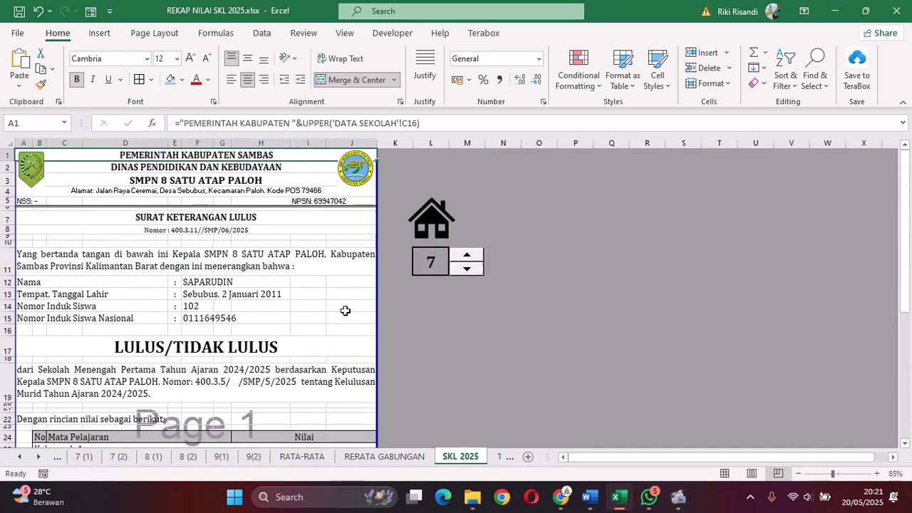
Set the student number on the SKL letter to 1 to show the first student's letter
{"action": "left_click", "coordinate": [474, 270]}
{"action": "left_click", "coordinate": [474, 272]}
{"action": "left_click", "coordinate": [475, 271]}
{"action": "left_click", "coordinate": [474, 271]}
{"action": "left_click", "coordinate": [474, 273]}
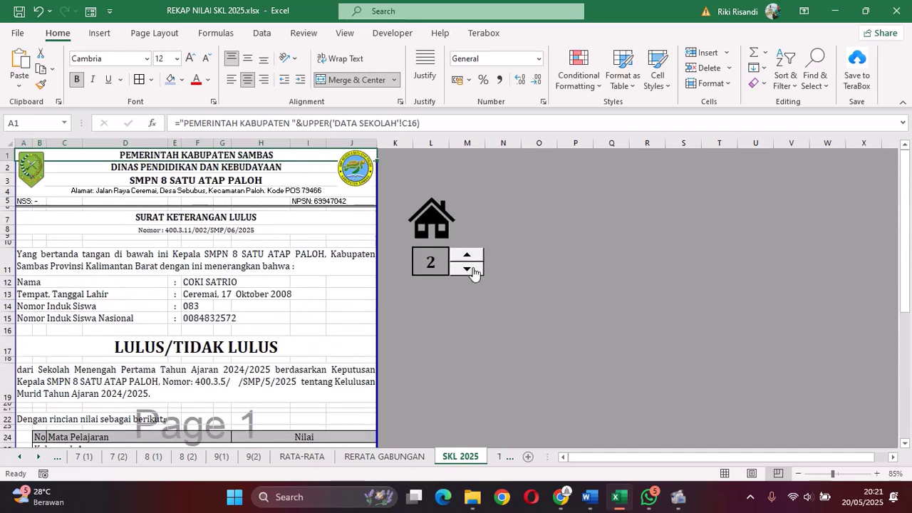
{"action": "left_click", "coordinate": [473, 272]}
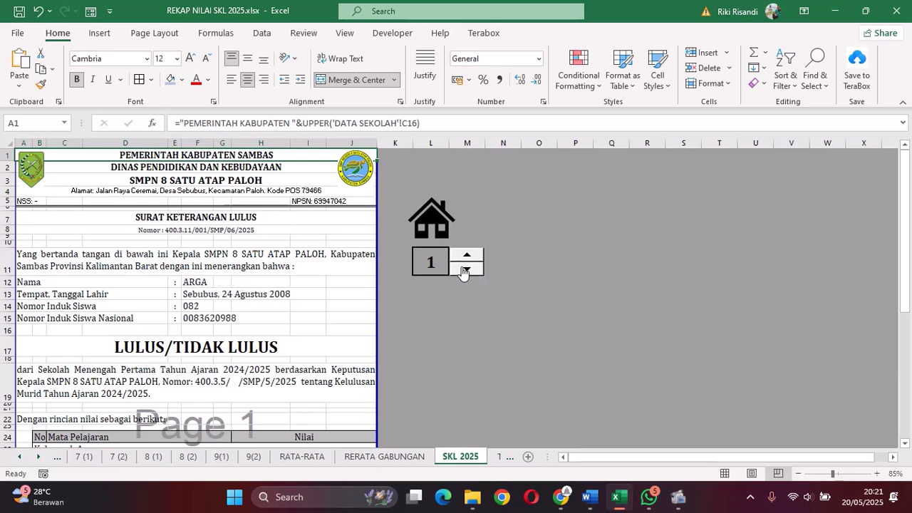
Open CETAK TRANSKRIP NILAI from the home menu and review the full transcript down to its signature block
{"action": "left_click", "coordinate": [433, 220]}
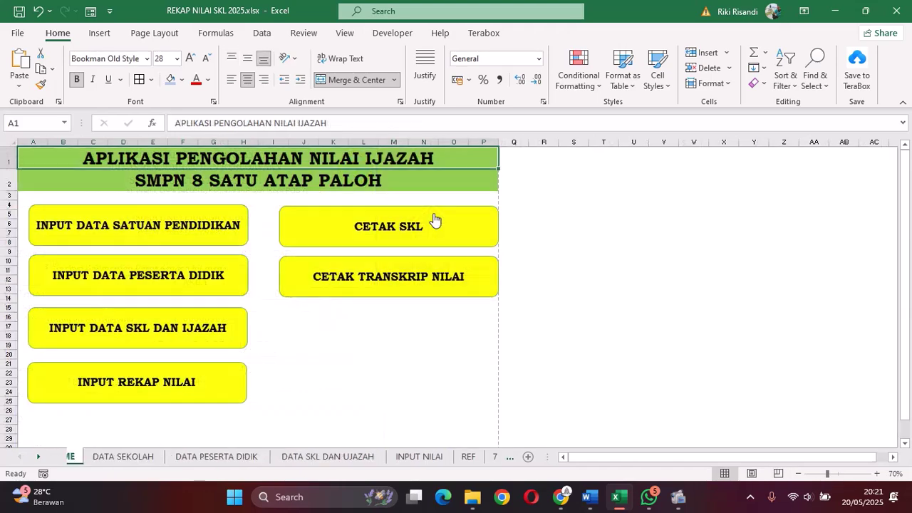
{"action": "left_click", "coordinate": [435, 278]}
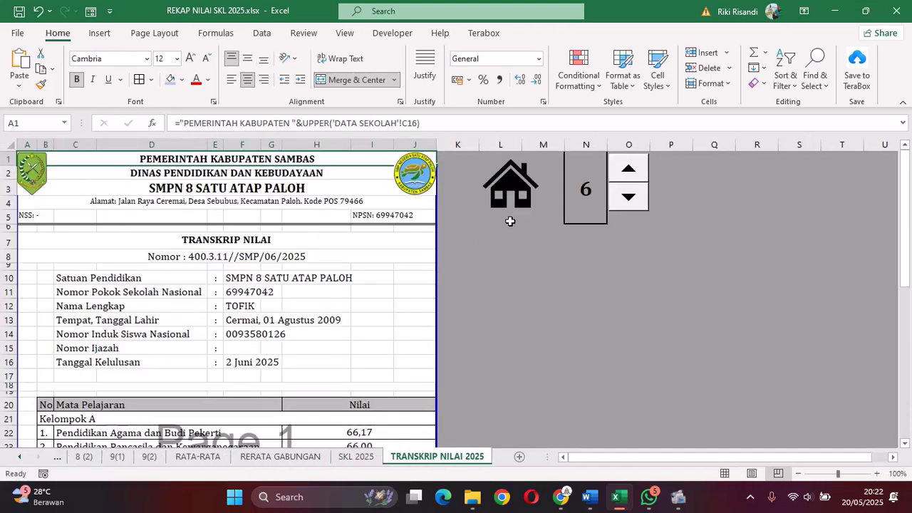
{"action": "scroll", "coordinate": [308, 301], "scroll_direction": "down", "scroll_amount": 4}
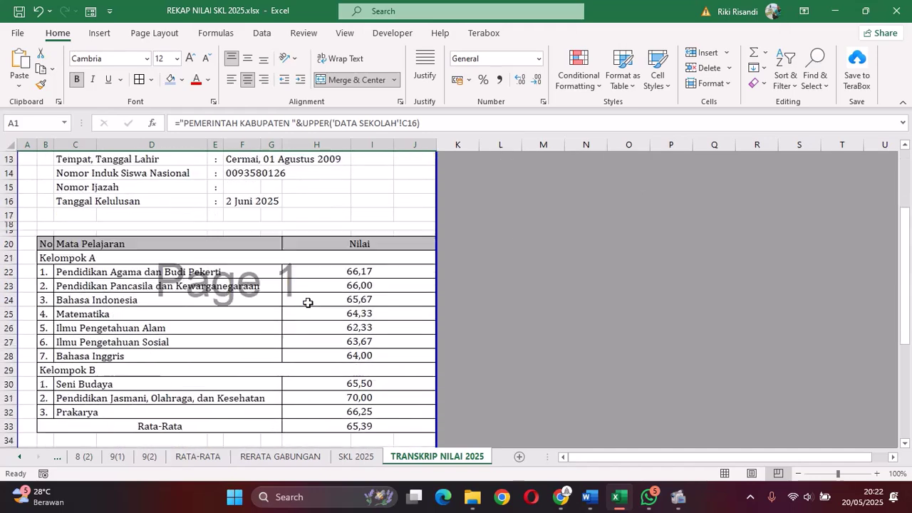
{"action": "scroll", "coordinate": [308, 303], "scroll_direction": "down", "scroll_amount": 9}
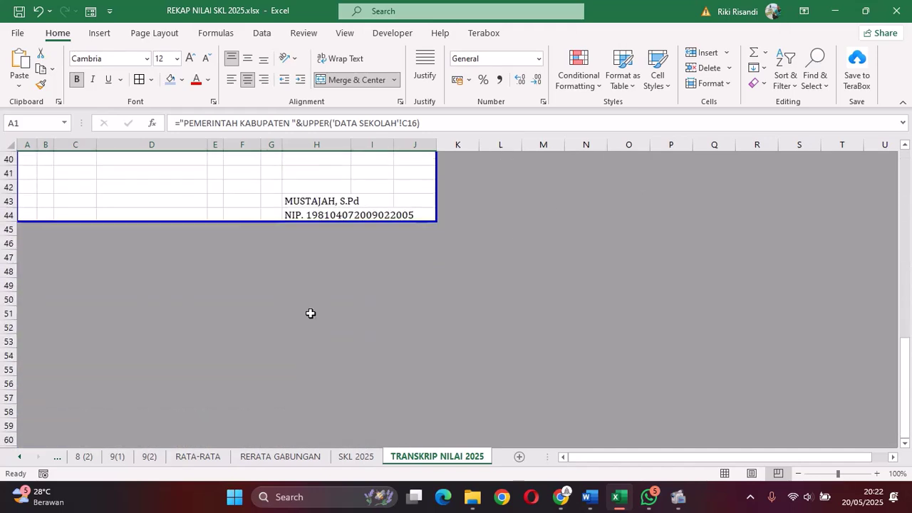
{"action": "scroll", "coordinate": [311, 314], "scroll_direction": "up", "scroll_amount": 13}
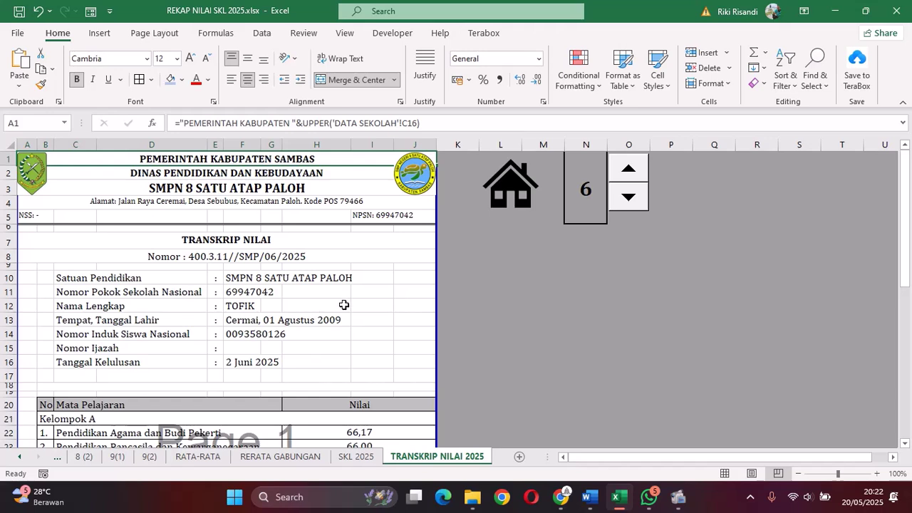
Browse the transcripts backward one student at a time to student number 1
{"action": "left_click", "coordinate": [619, 199]}
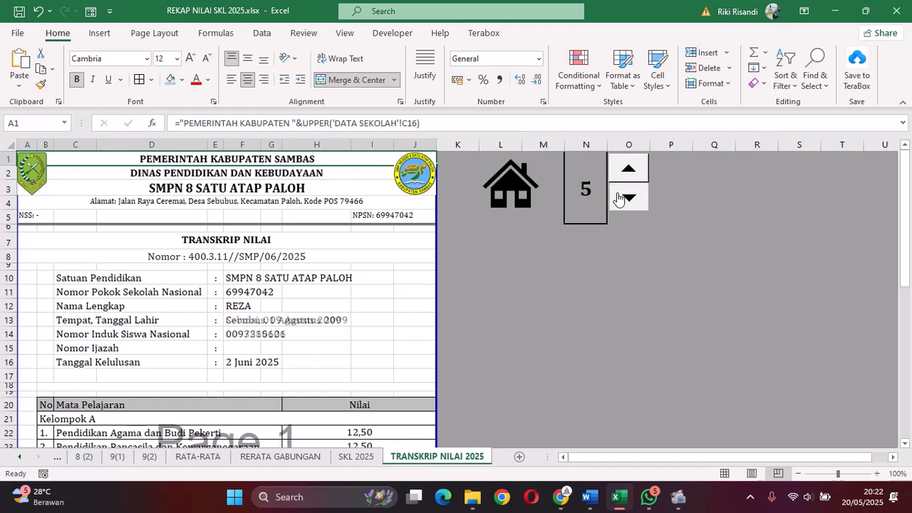
{"action": "left_click", "coordinate": [618, 199]}
{"action": "left_click", "coordinate": [619, 199]}
{"action": "left_click", "coordinate": [619, 199]}
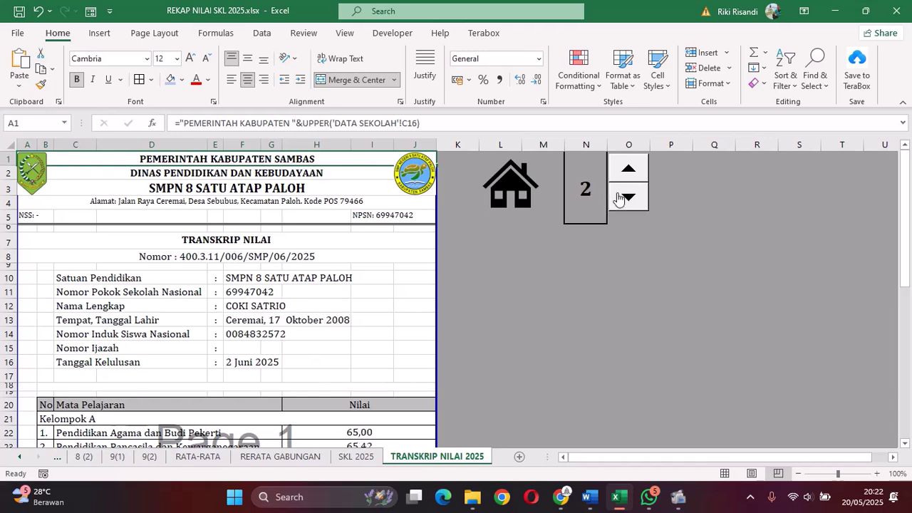
{"action": "left_click", "coordinate": [619, 199]}
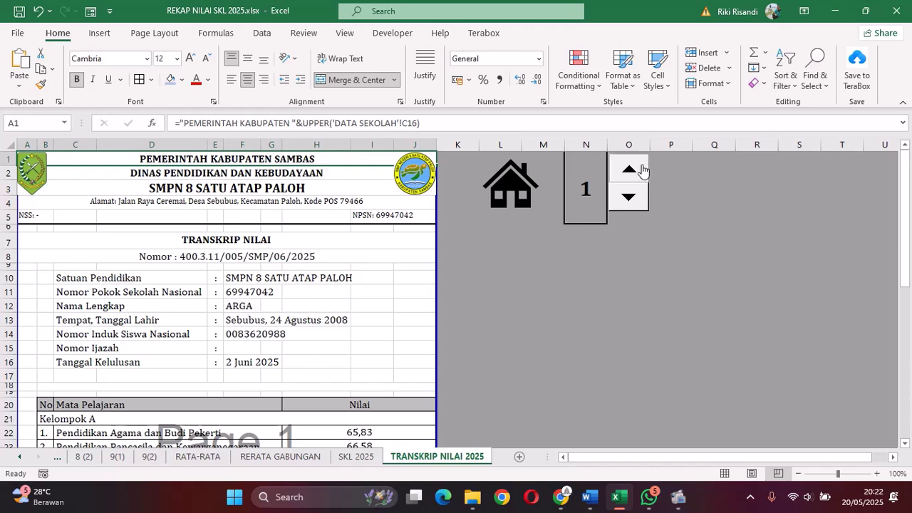
Browse the transcripts forward to student number 4 and back to number 3
{"action": "left_click", "coordinate": [643, 168]}
{"action": "left_click", "coordinate": [642, 168]}
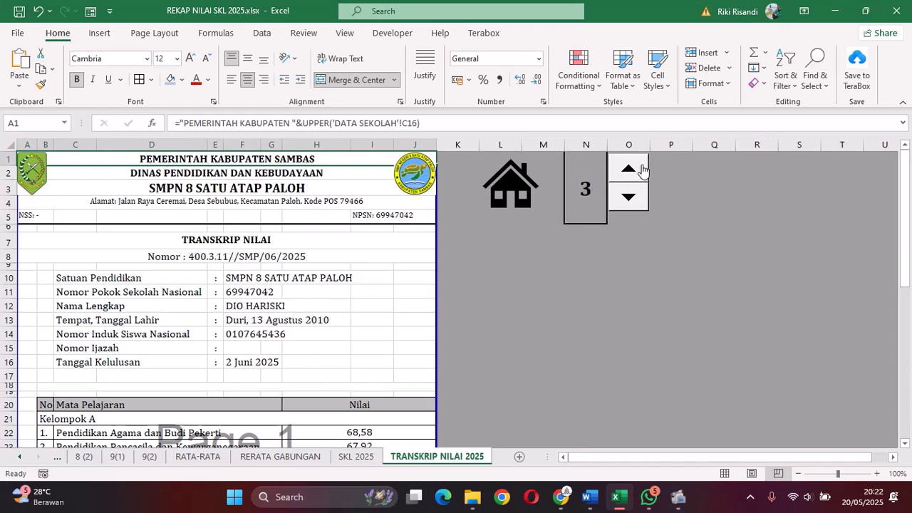
{"action": "left_click", "coordinate": [643, 168]}
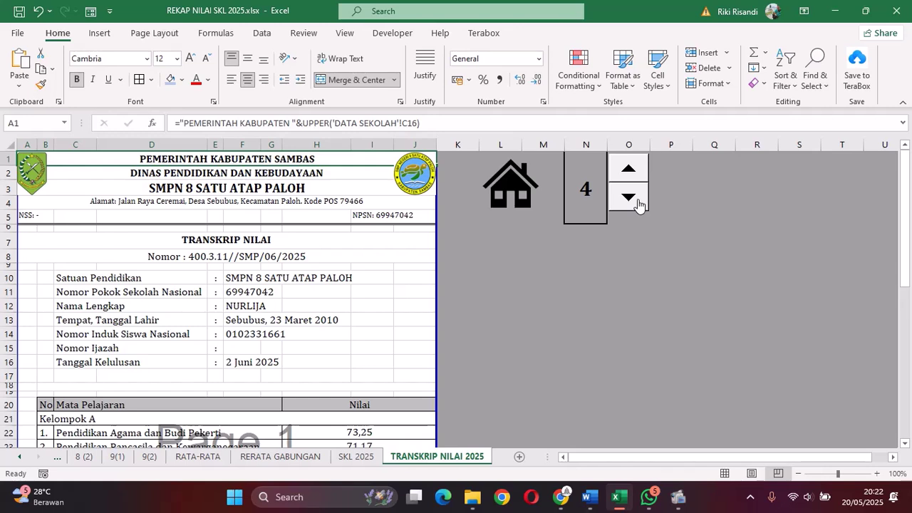
{"action": "left_click", "coordinate": [639, 205]}
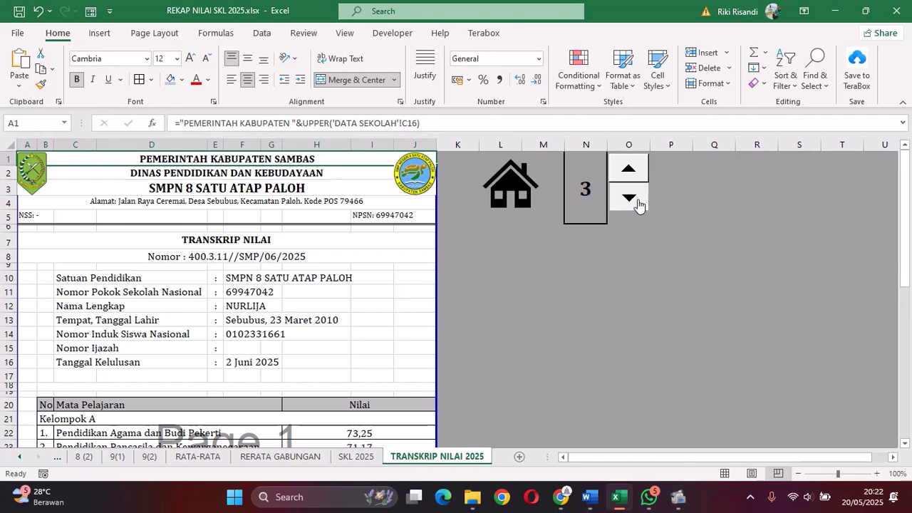